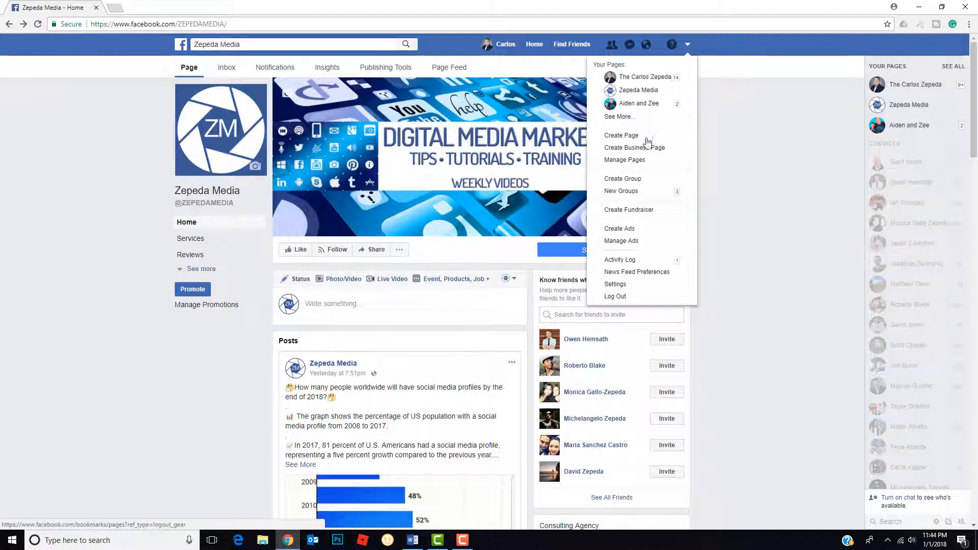
# Create a new Brand or Product page with the category Brand and the name Media Central.
pyautogui.click(645, 137)
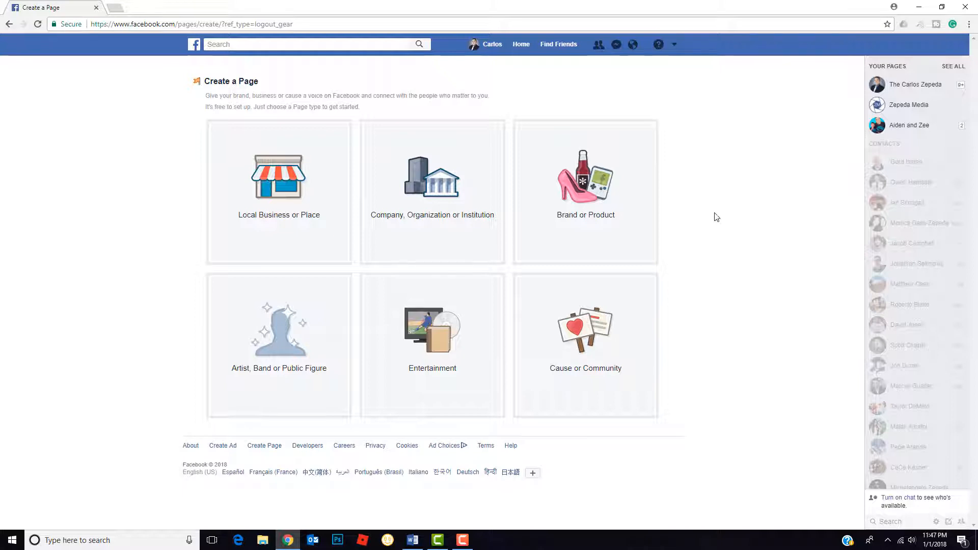
pyautogui.click(652, 174)
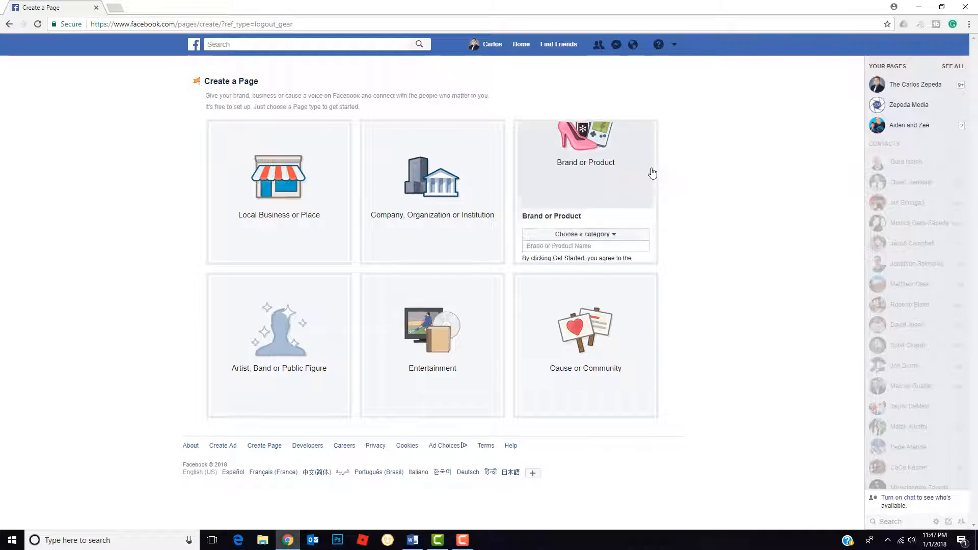
pyautogui.click(627, 146)
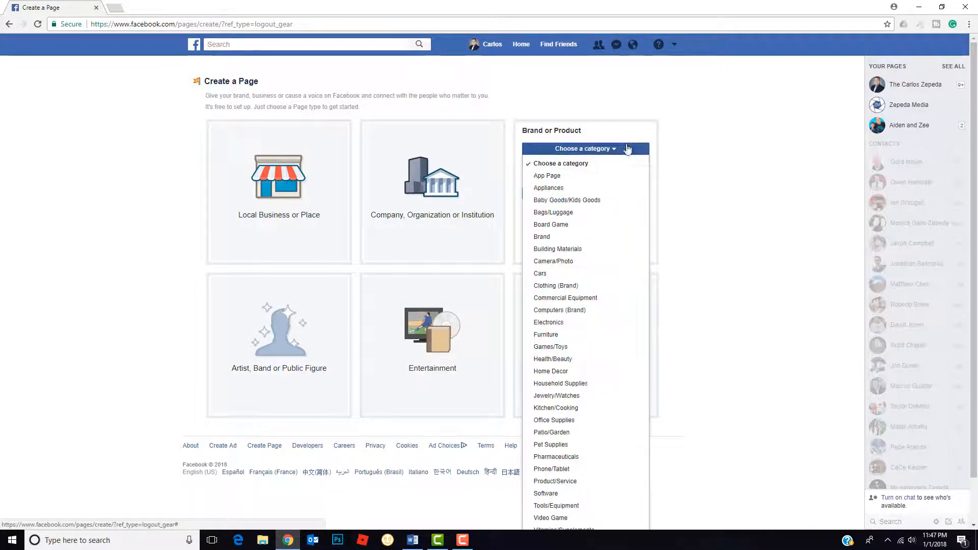
pyautogui.click(596, 237)
pyautogui.click(590, 161)
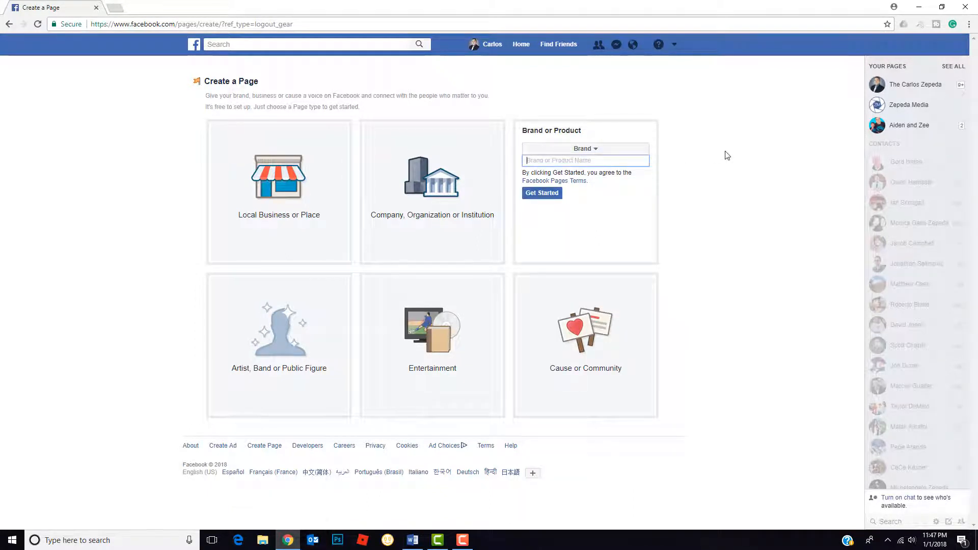
pyautogui.write('Media Central')
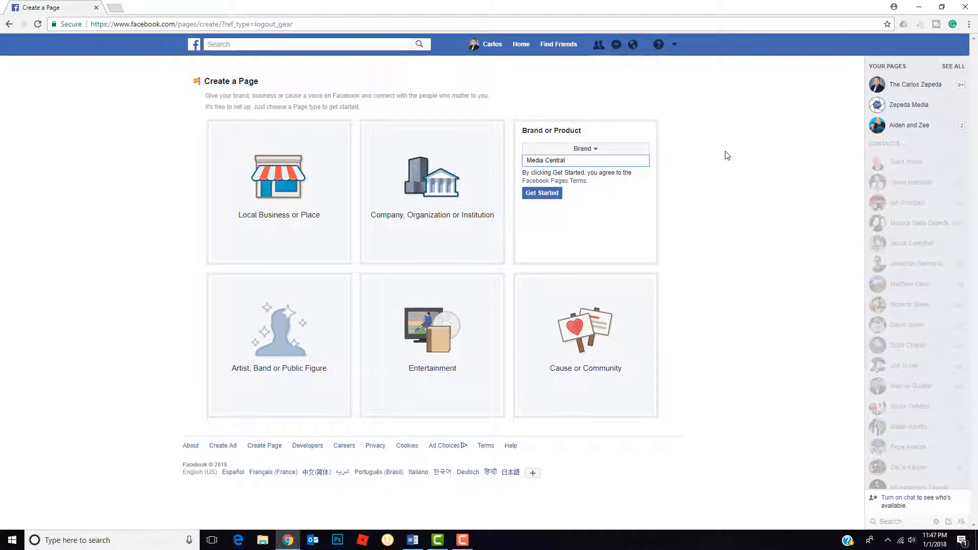
pyautogui.click(542, 193)
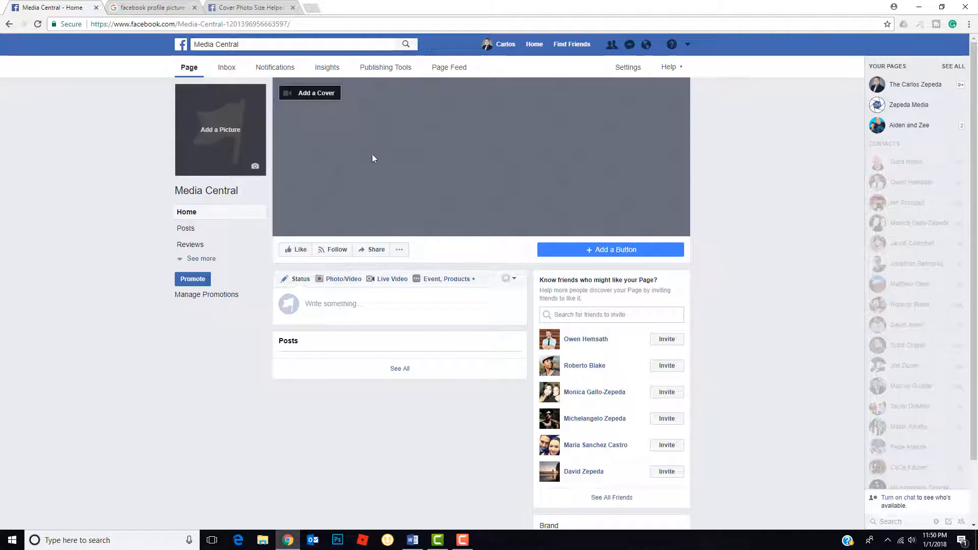
# Open the About section of the Media Central page and look through its general, business and contact information.
pyautogui.click(250, 7)
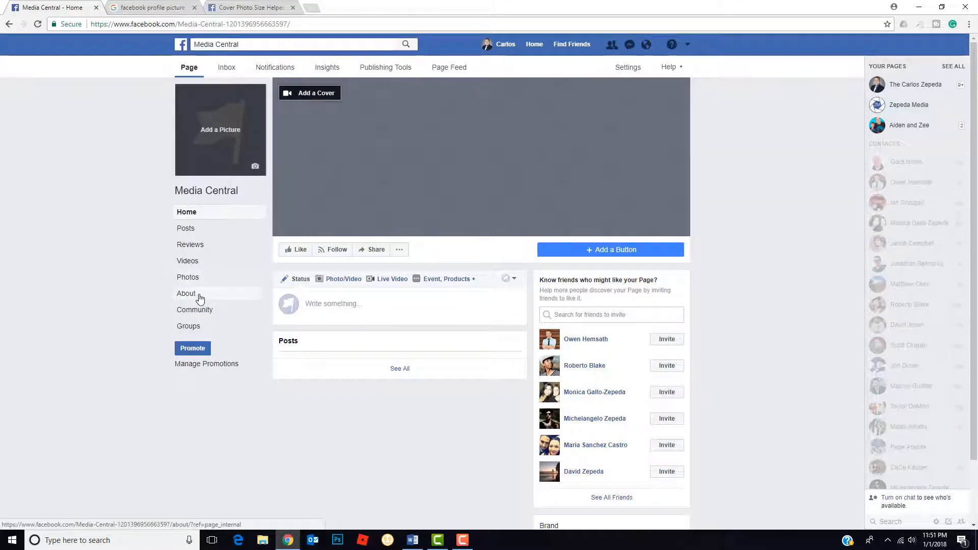
pyautogui.click(199, 298)
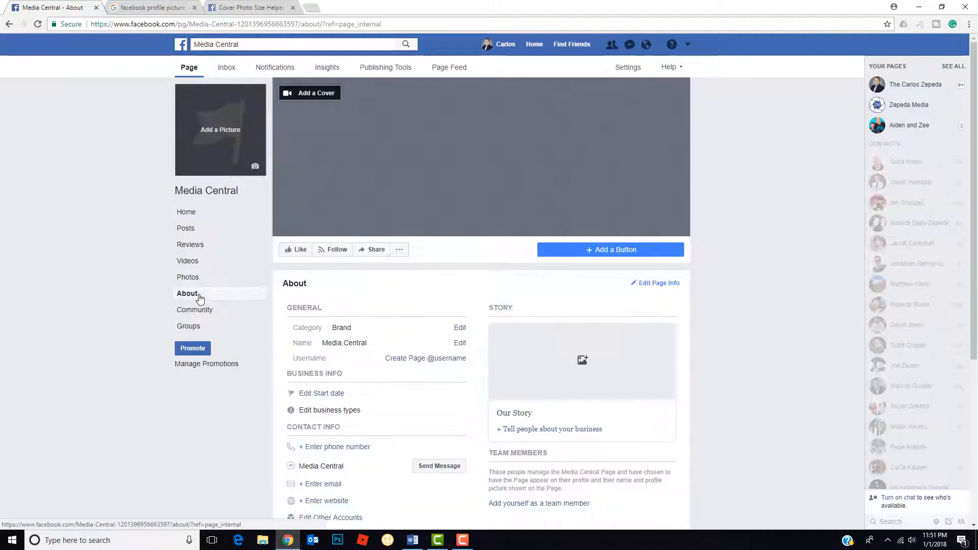
pyautogui.scroll(-3, 120, 352)
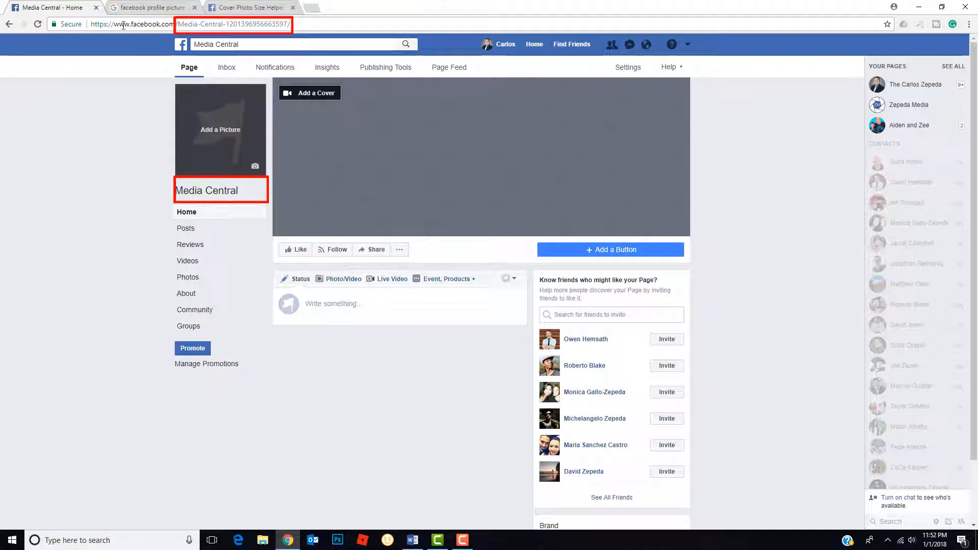
# Highlight the Media Central page's path in its web address and compare it with the page name in the search field.
pyautogui.moveTo(122, 25); pyautogui.dragTo(226, 24)
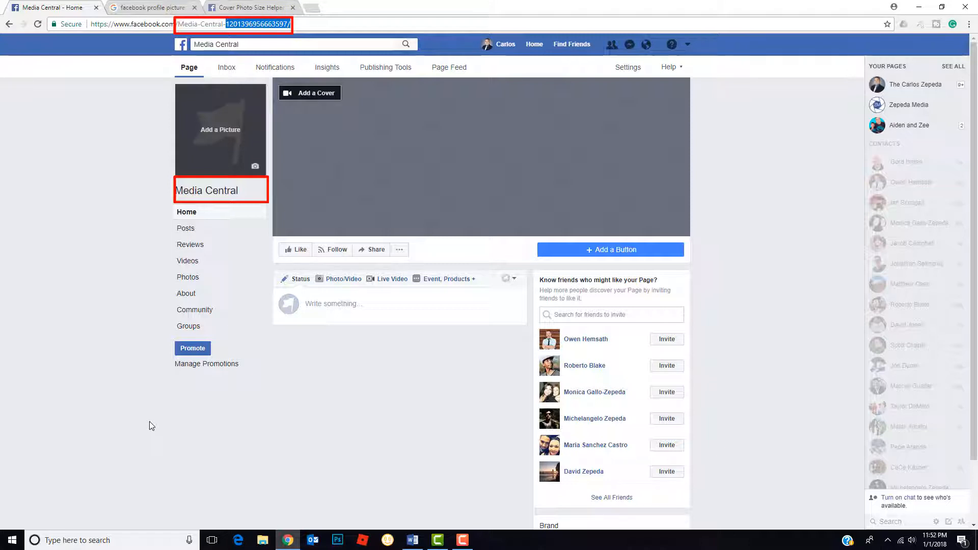
pyautogui.keyDown('shift'); pyautogui.click(178, 23); pyautogui.keyUp('shift')
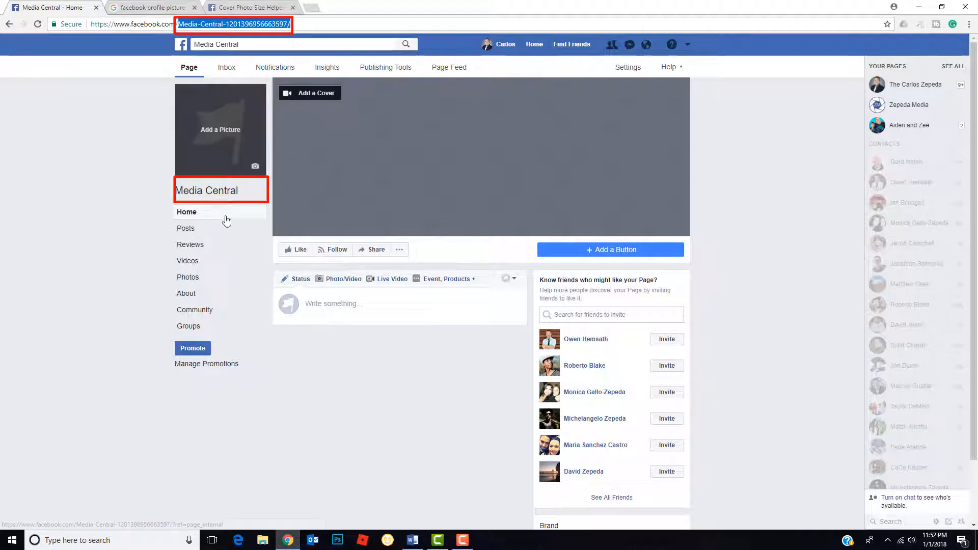
pyautogui.click(269, 44)
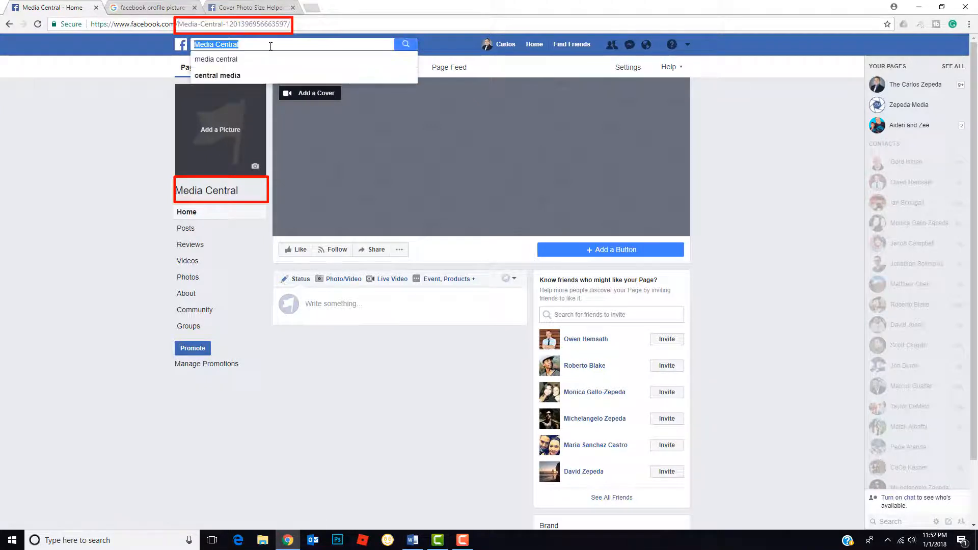
pyautogui.click(85, 273)
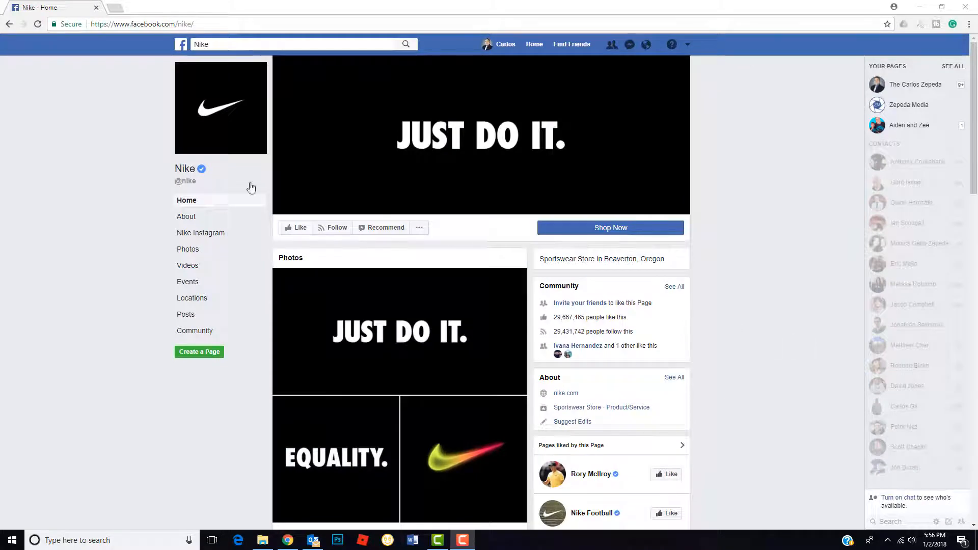
# Open the Zepeda Media page's verification request from its general settings and choose verification with documents instead of a phone call.
pyautogui.moveTo(200, 170)
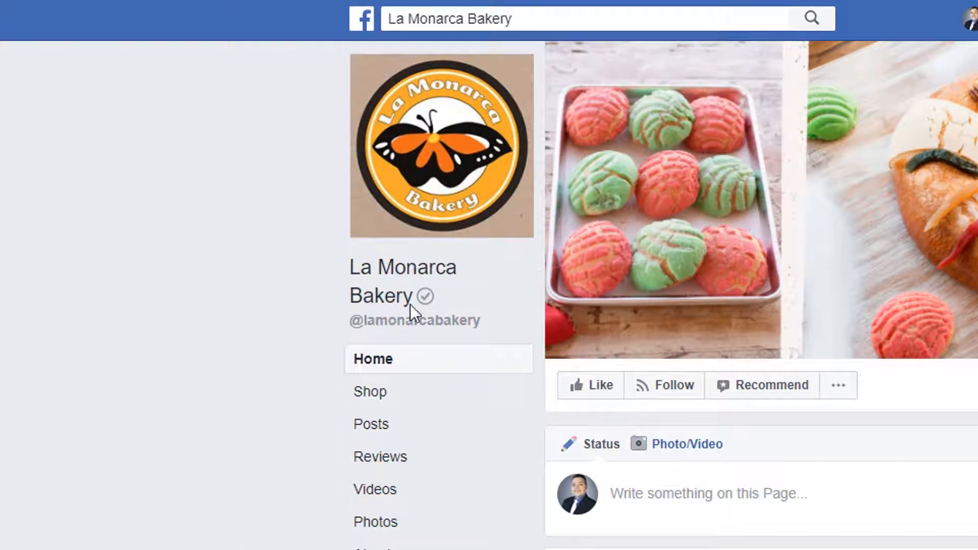
pyautogui.moveTo(425, 294)
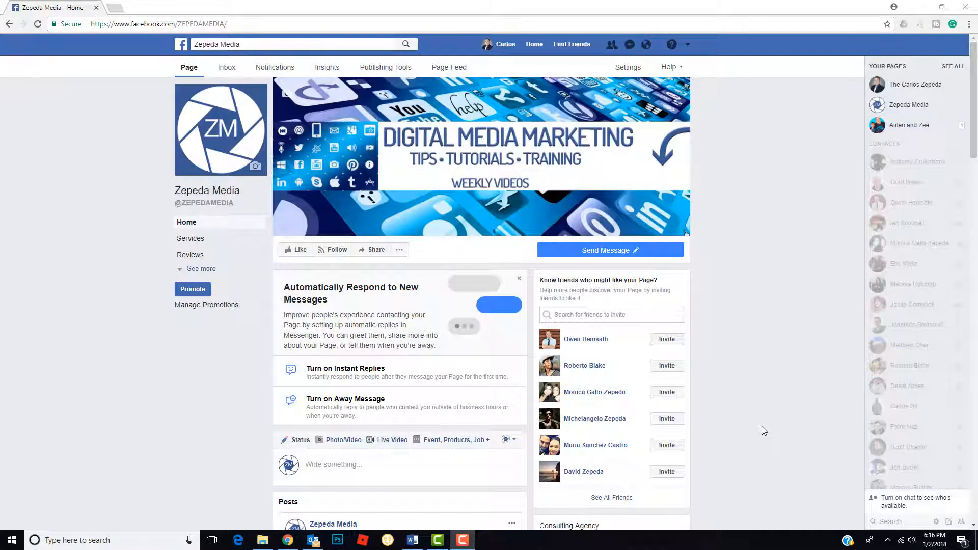
pyautogui.click(627, 70)
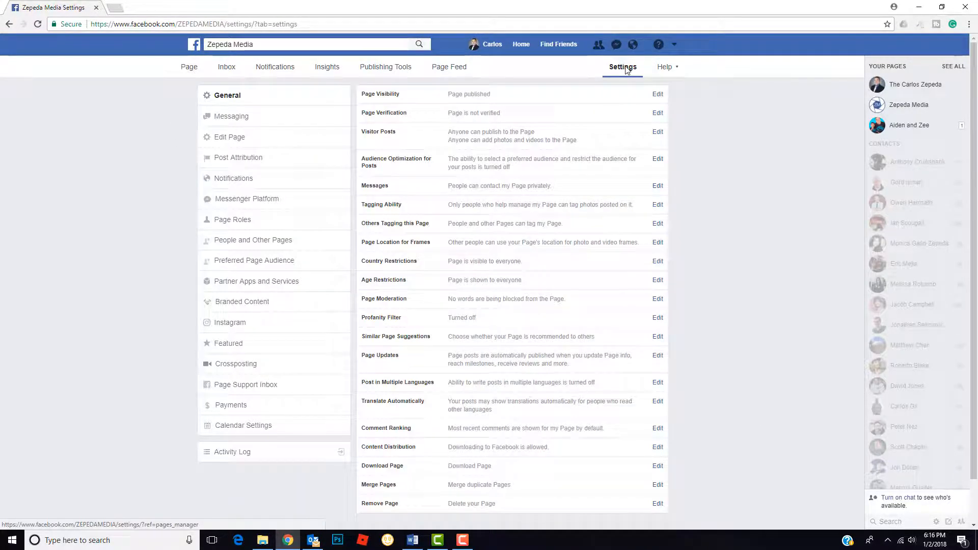
pyautogui.click(569, 113)
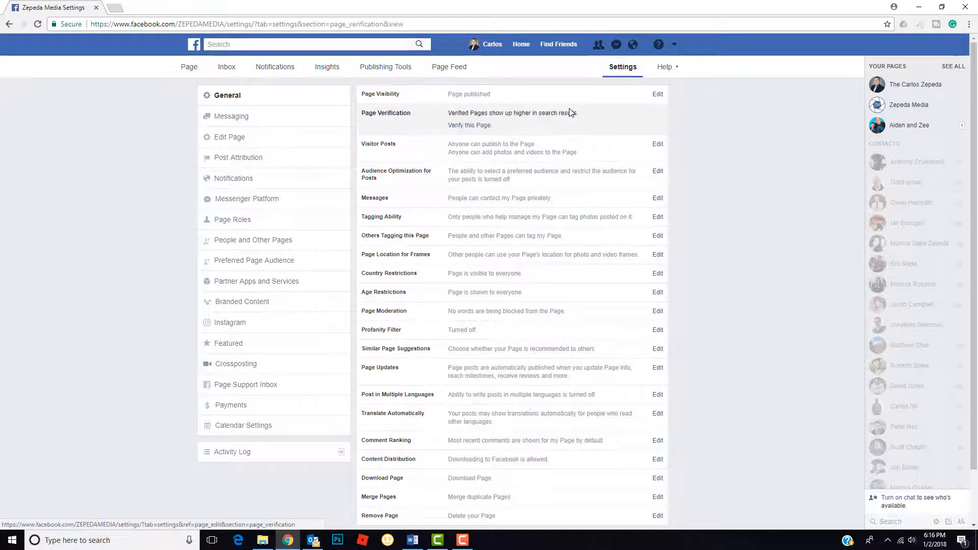
pyautogui.click(474, 125)
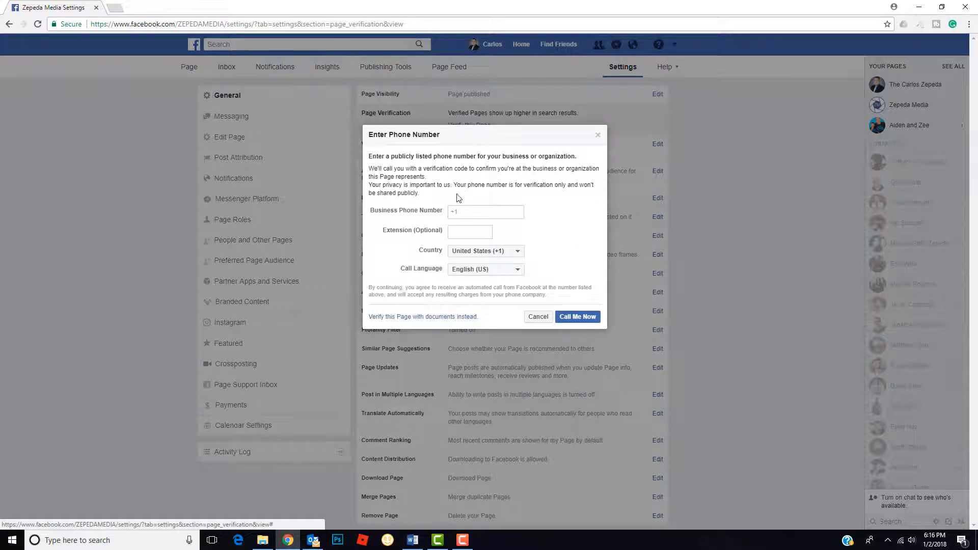
pyautogui.click(480, 210)
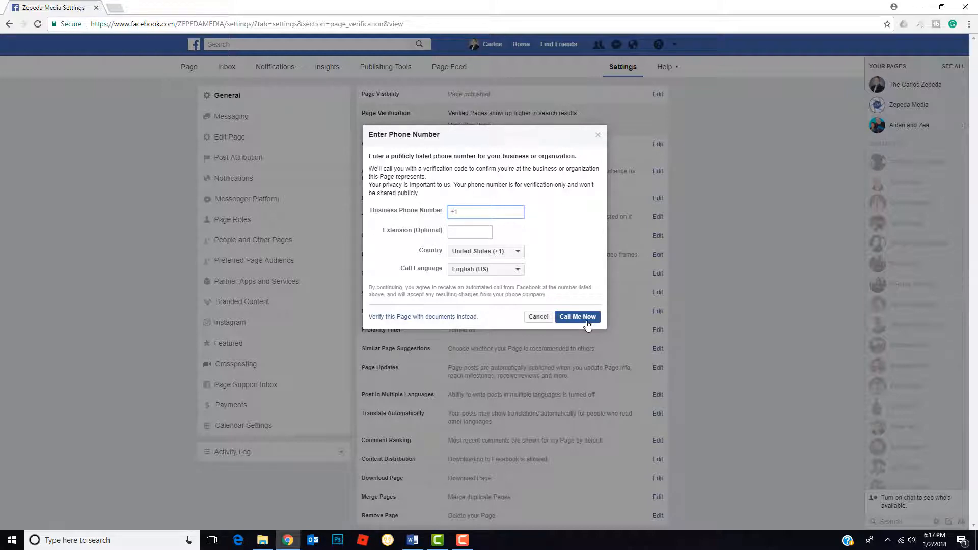
pyautogui.click(425, 317)
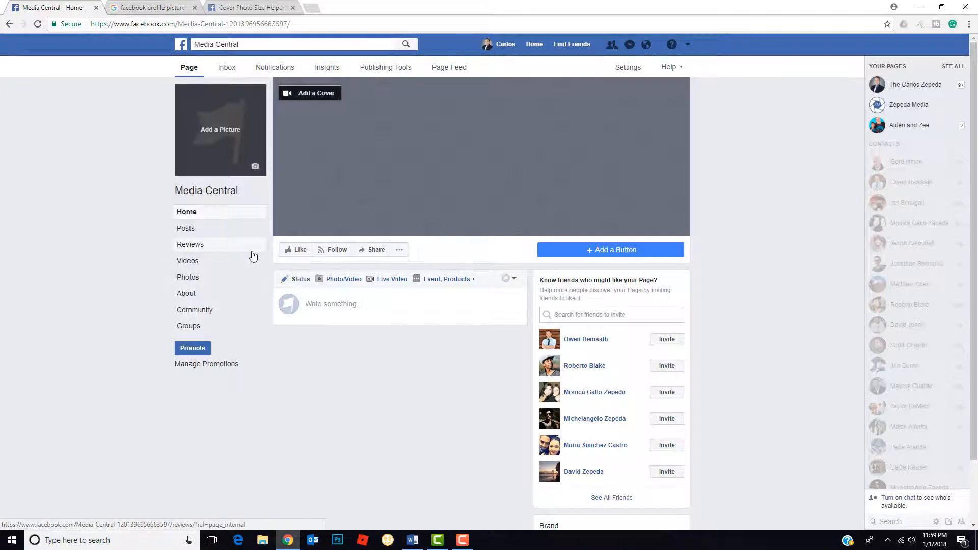
# Open the Edit Page settings of Media Central and review the tabs that can be added, without adding any.
pyautogui.click(628, 68)
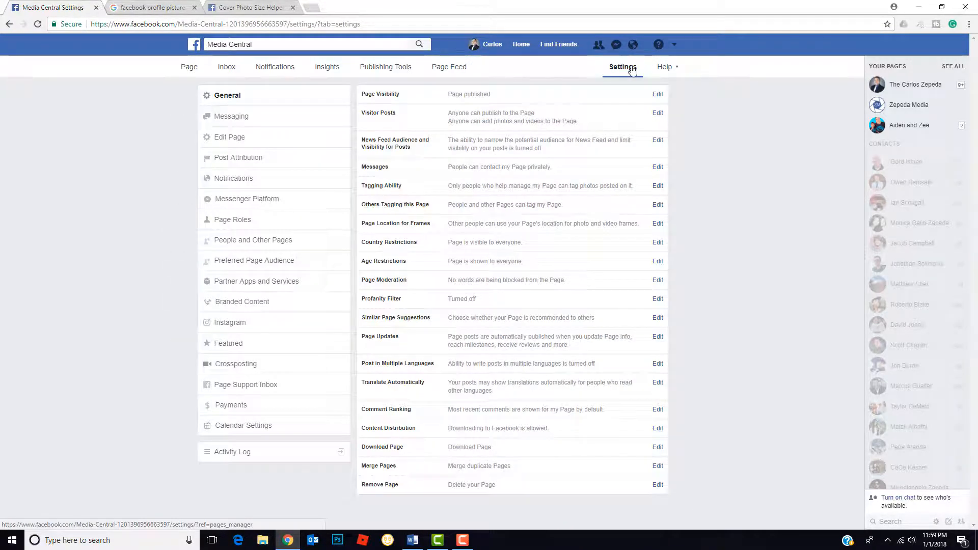
pyautogui.click(283, 140)
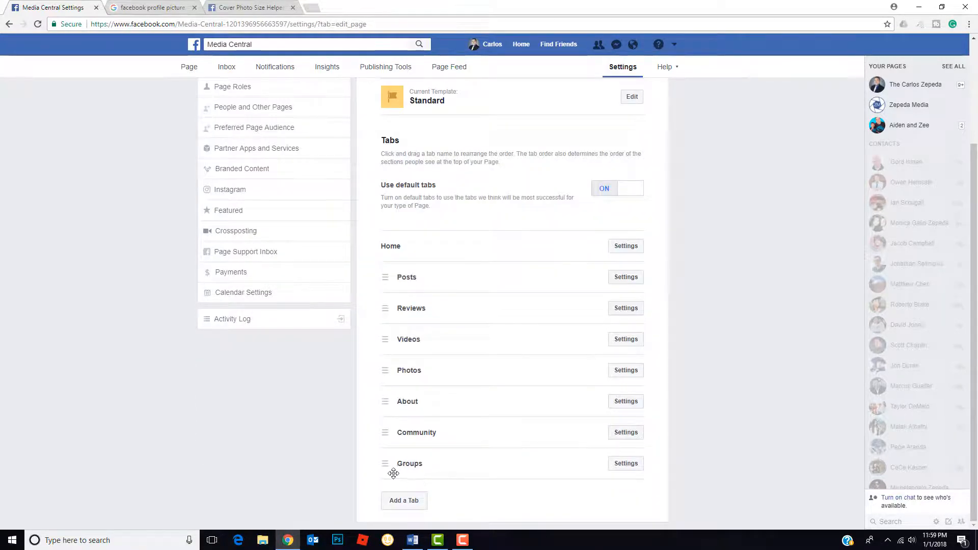
pyautogui.moveTo(393, 473)
pyautogui.mouseDown()
pyautogui.moveTo(384, 465)
pyautogui.moveTo(383, 300)
pyautogui.moveTo(383, 477)
pyautogui.mouseUp()
pyautogui.click(403, 500)
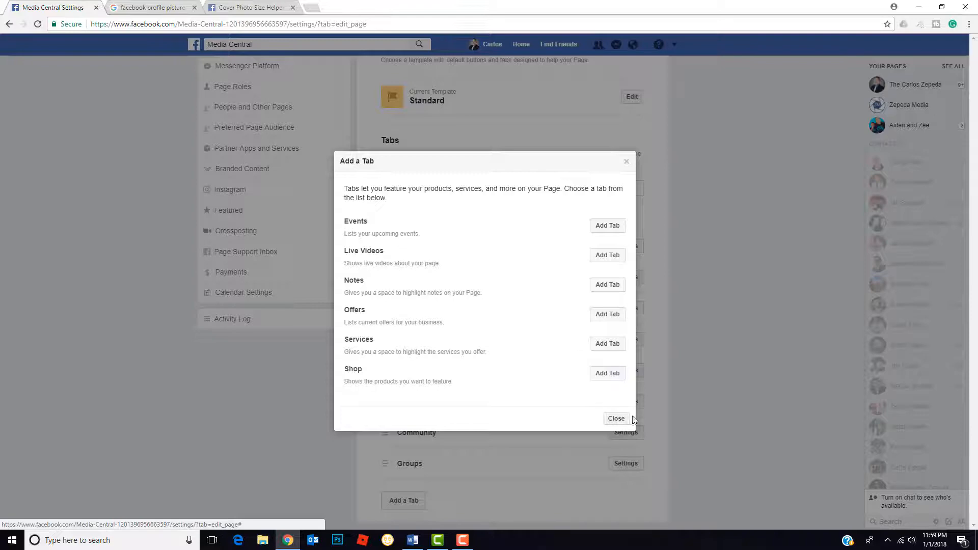
pyautogui.click(617, 419)
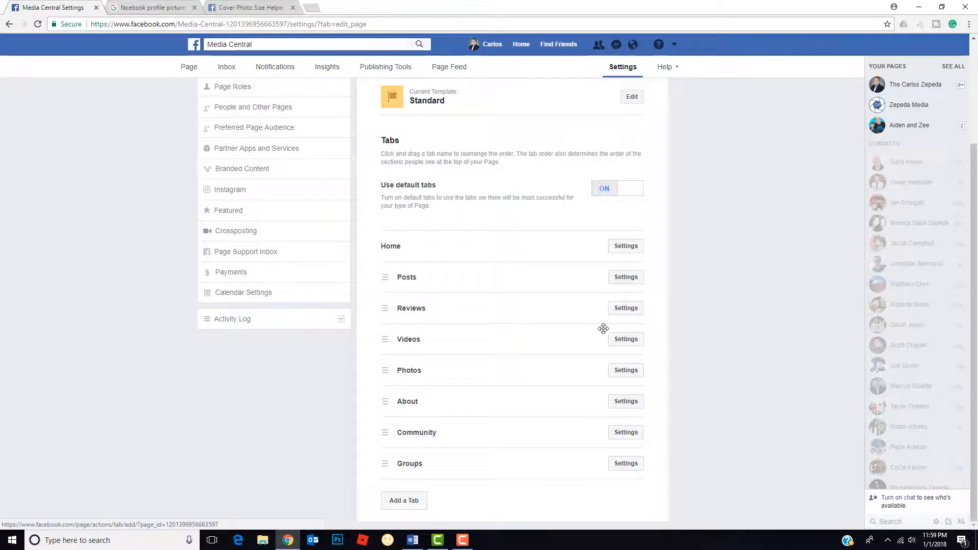
# Open the template choices for the Media Central page and look through them from Standard to Video Creator.
pyautogui.scroll(3, 602, 328)
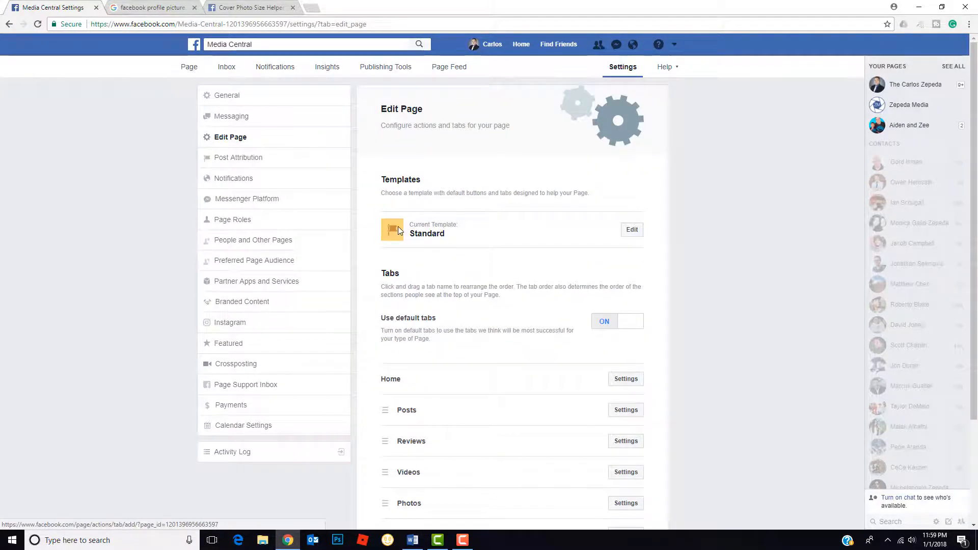
pyautogui.click(631, 230)
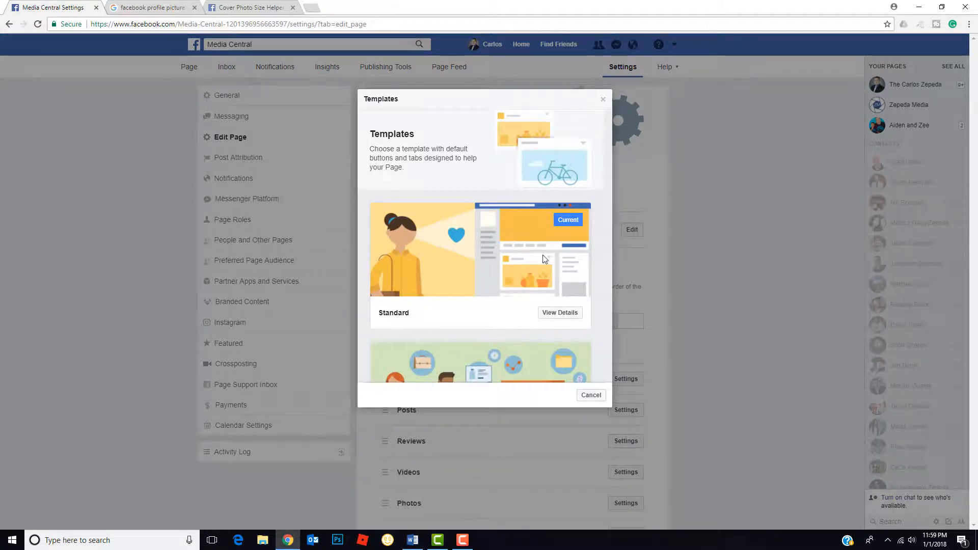
pyautogui.scroll(-3, 544, 259)
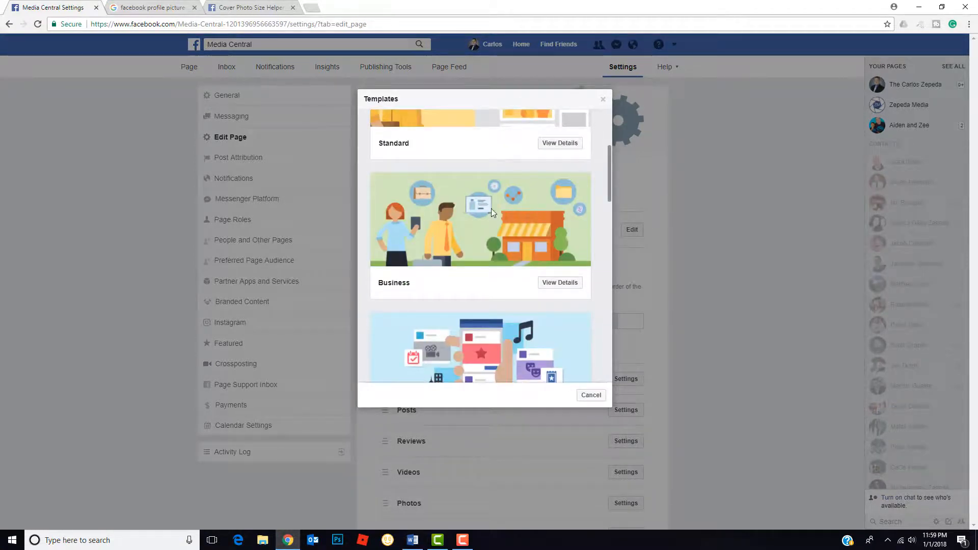
pyautogui.scroll(-3, 529, 214)
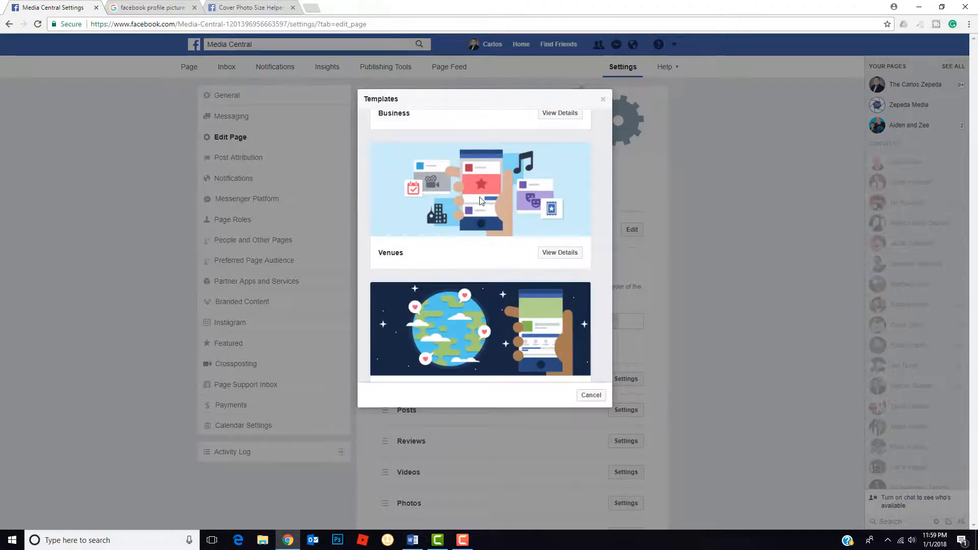
pyautogui.scroll(-3, 476, 220)
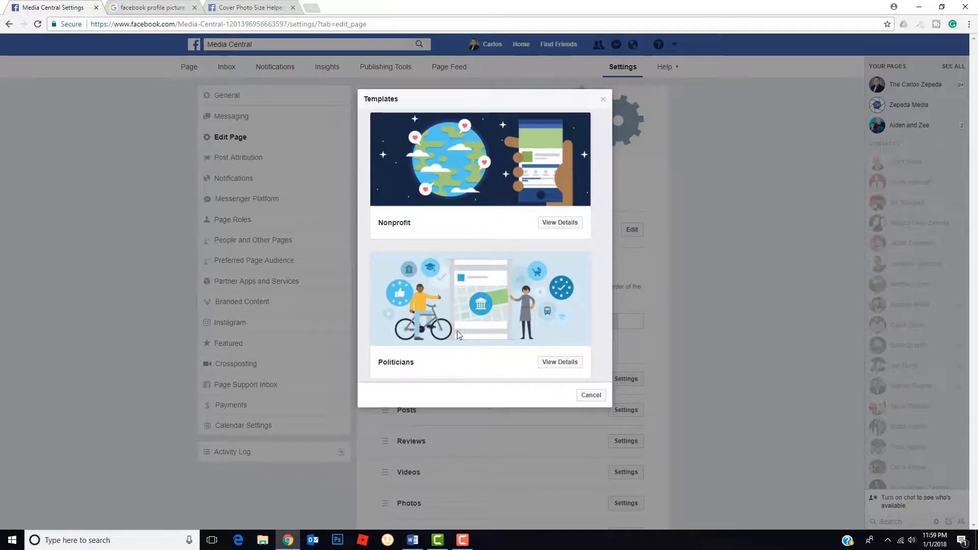
pyautogui.scroll(-3, 502, 310)
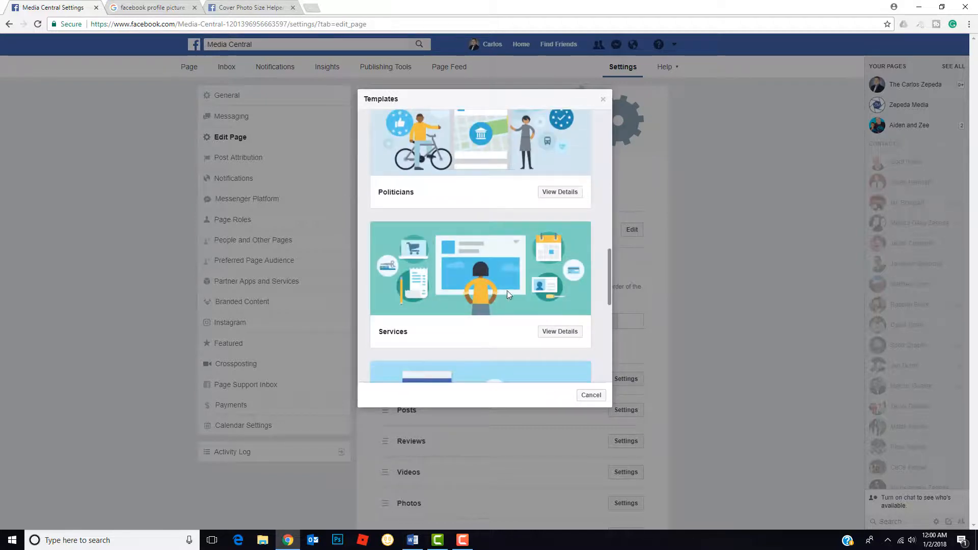
pyautogui.scroll(-3, 508, 289)
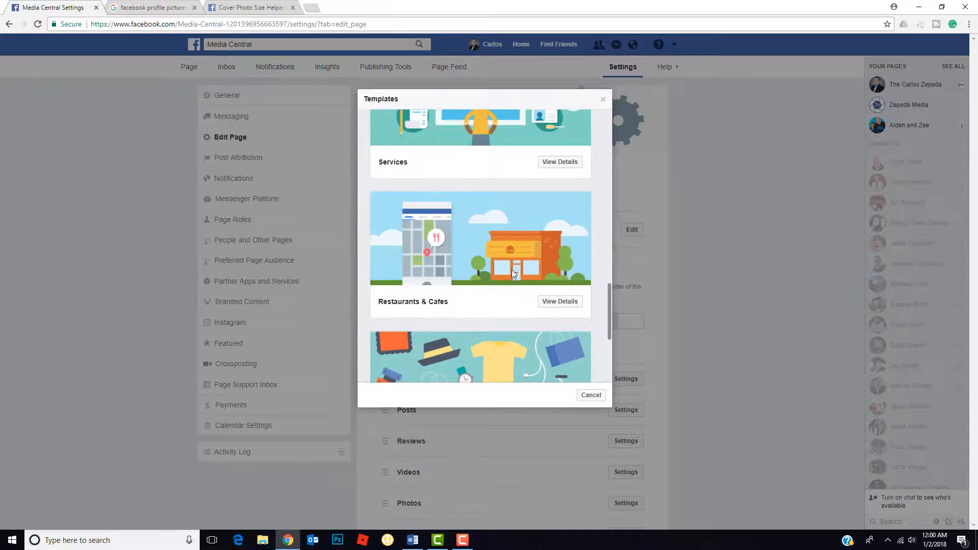
pyautogui.scroll(-2, 512, 273)
pyautogui.scroll(-1, 507, 234)
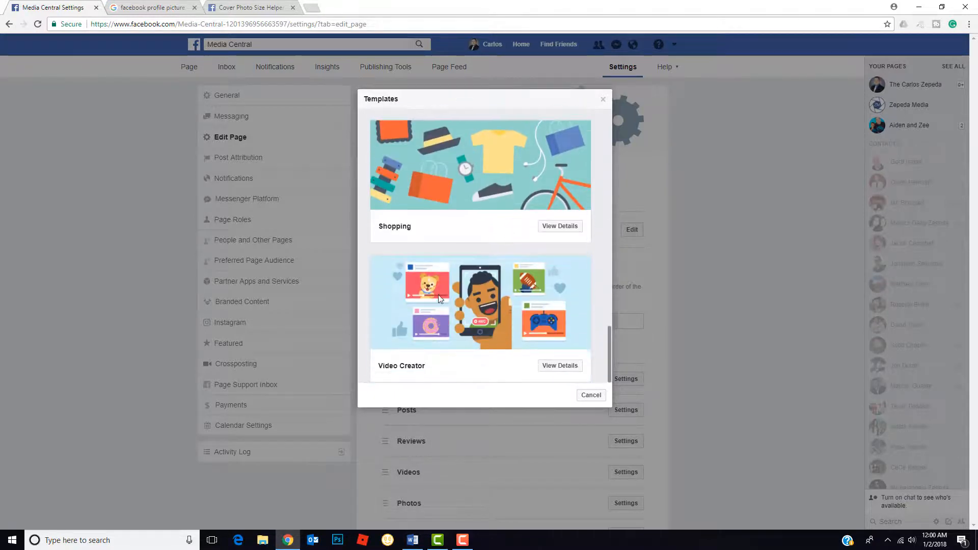